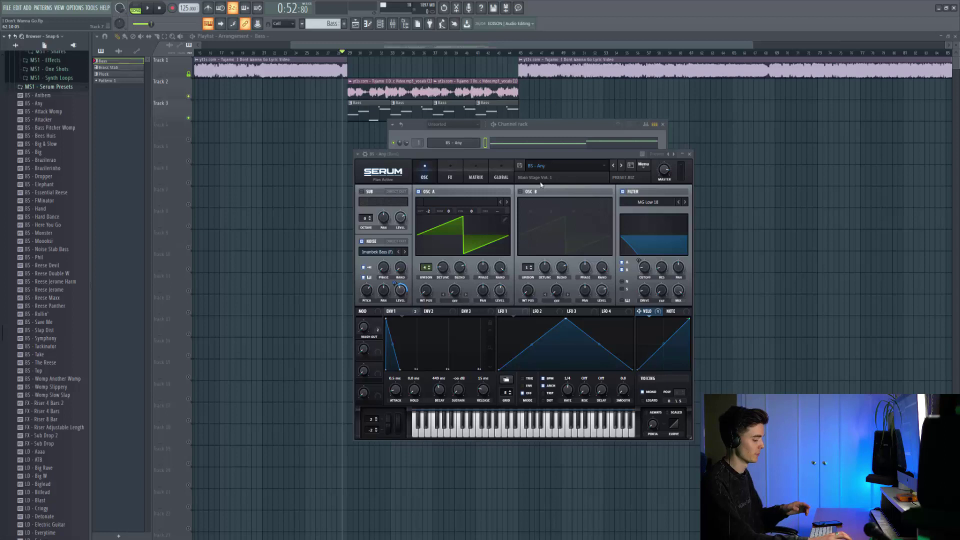
- Audition the bass with two notes, then open its piano roll and check quantize without changing notes
key("c")
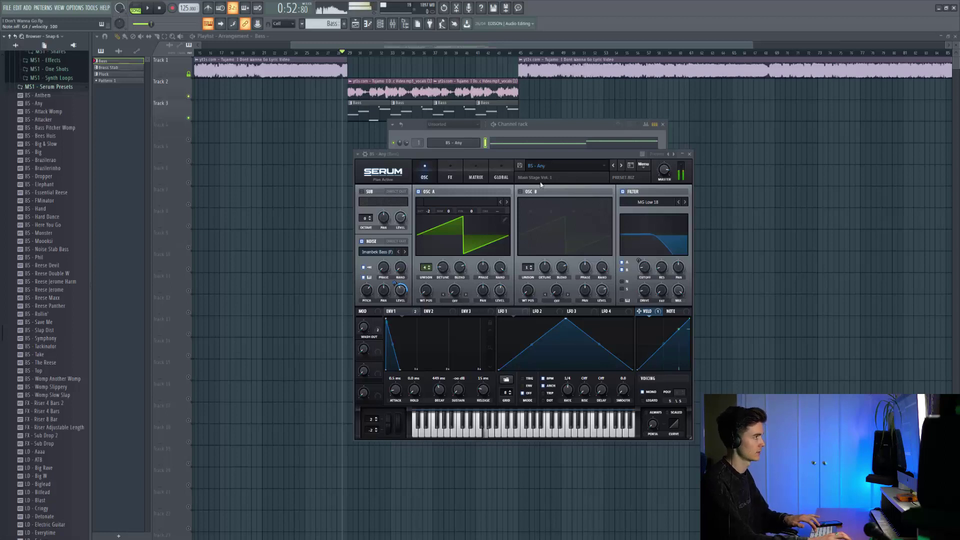
key("v")
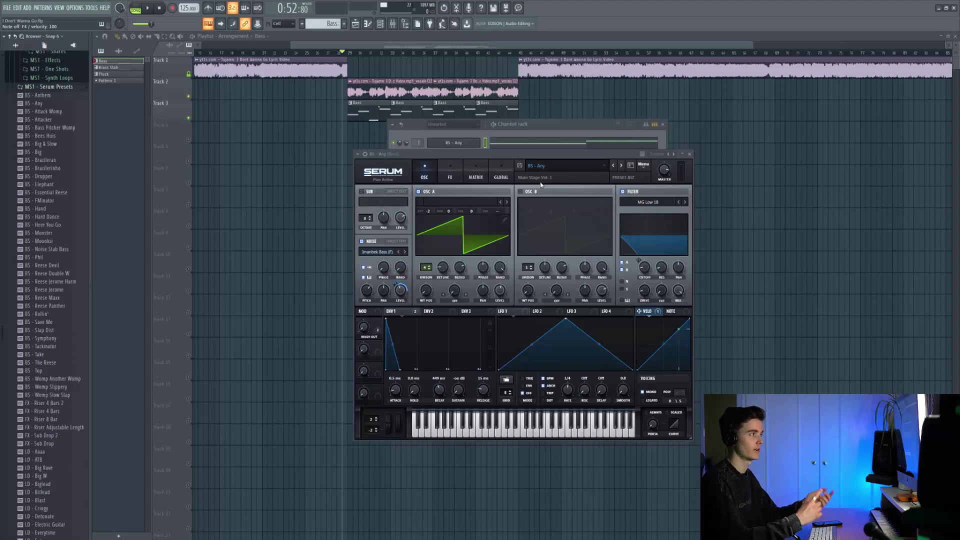
key("F7")
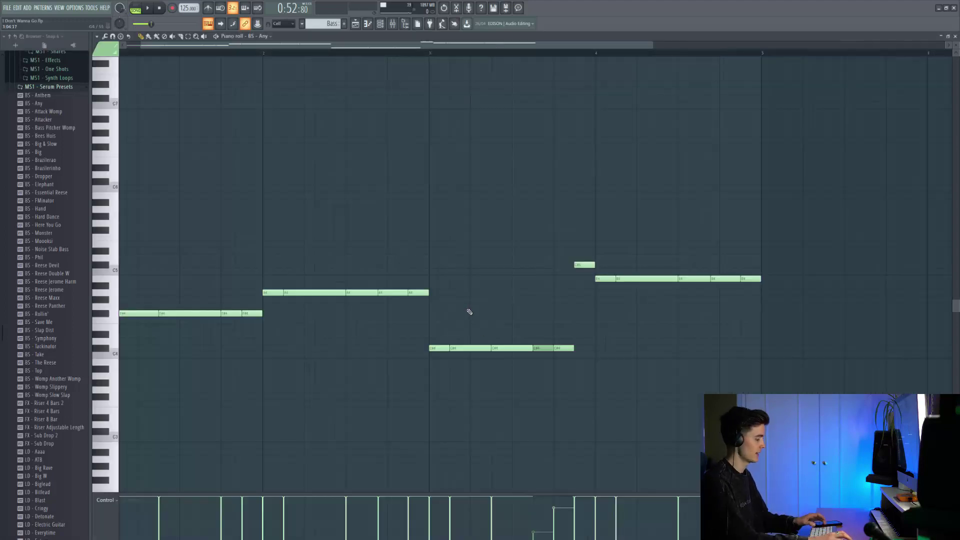
key("alt+q")
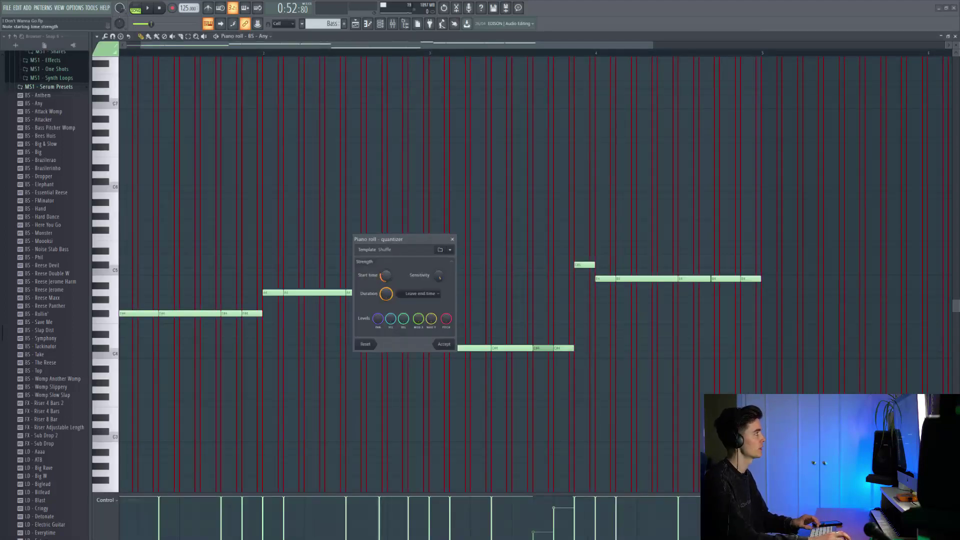
key("Escape")
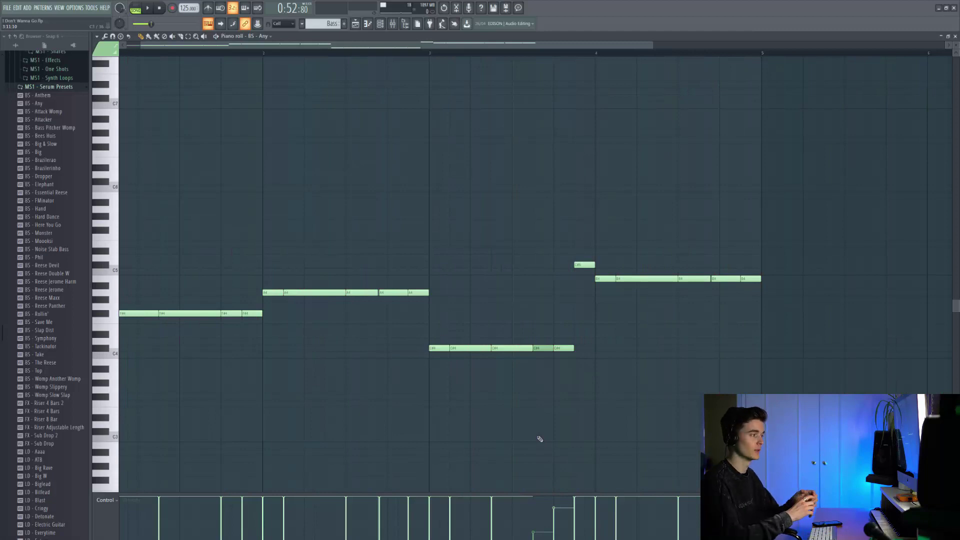
- Switch to pattern mode and play the bass pattern from the start
key("l")
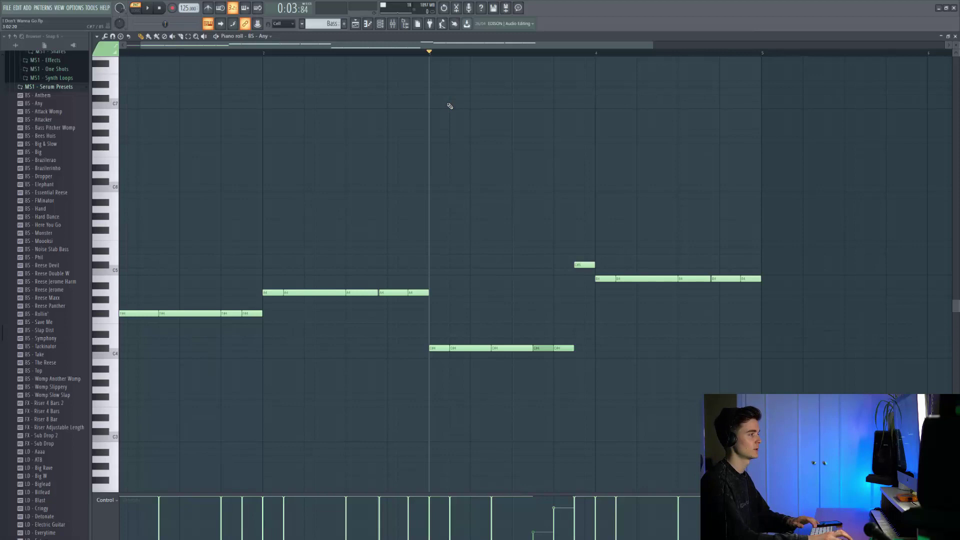
key("space")
scroll(375, 150, "up", 2)
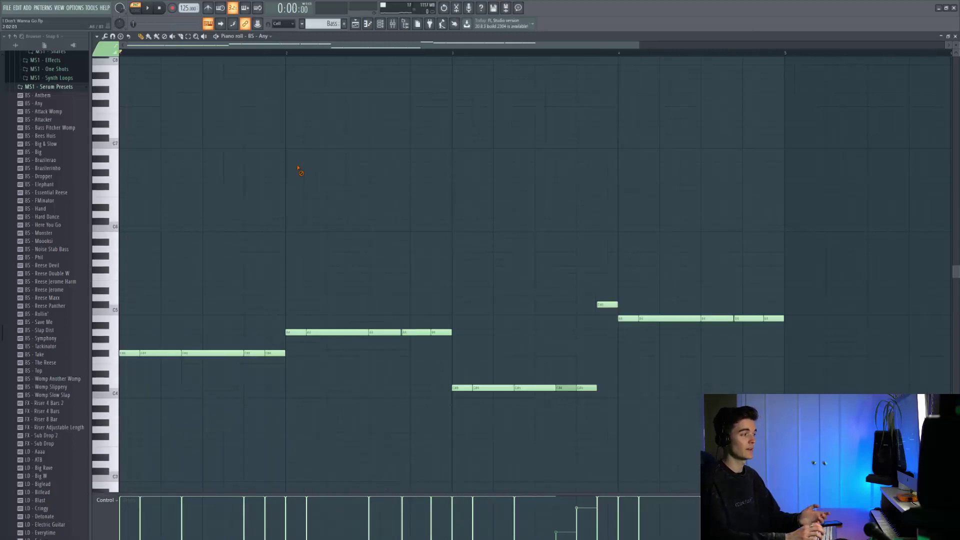
key("space")
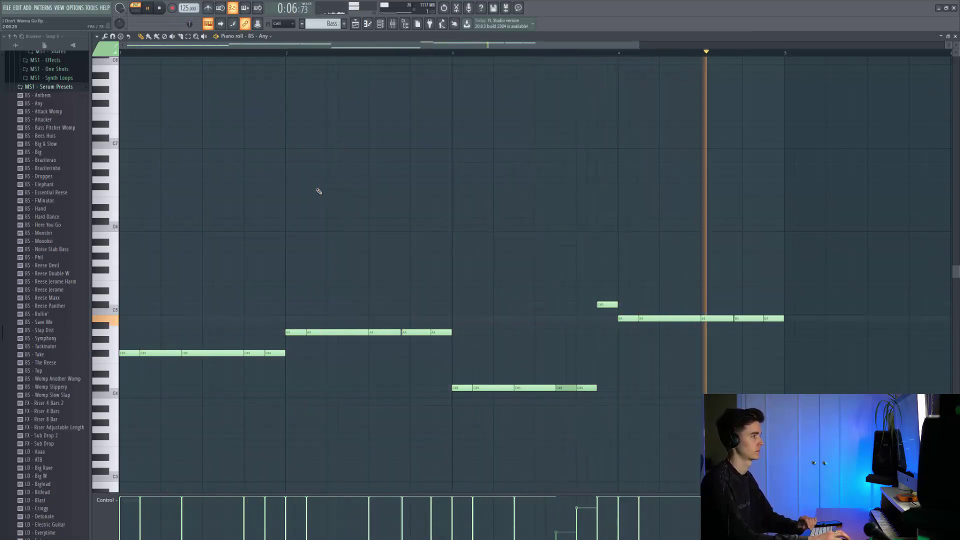
key("space")
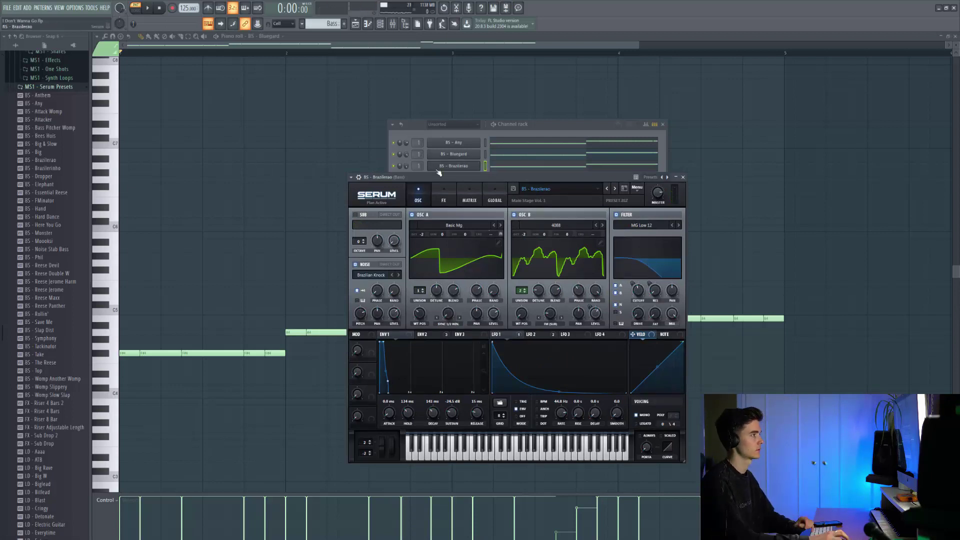
- Play the layered bass pattern through the Bass insert
key("space")
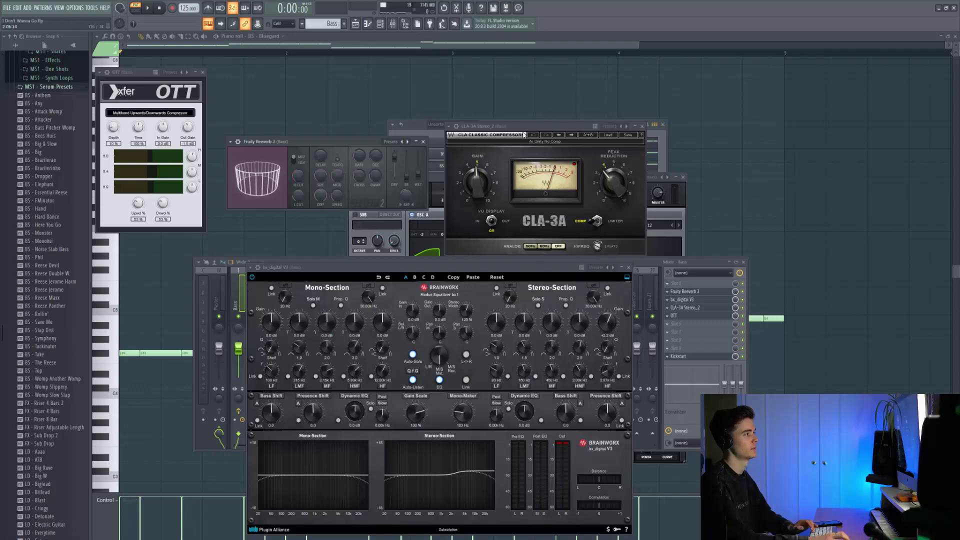
- Play the bass through its new effect chain, then stop
key("space")
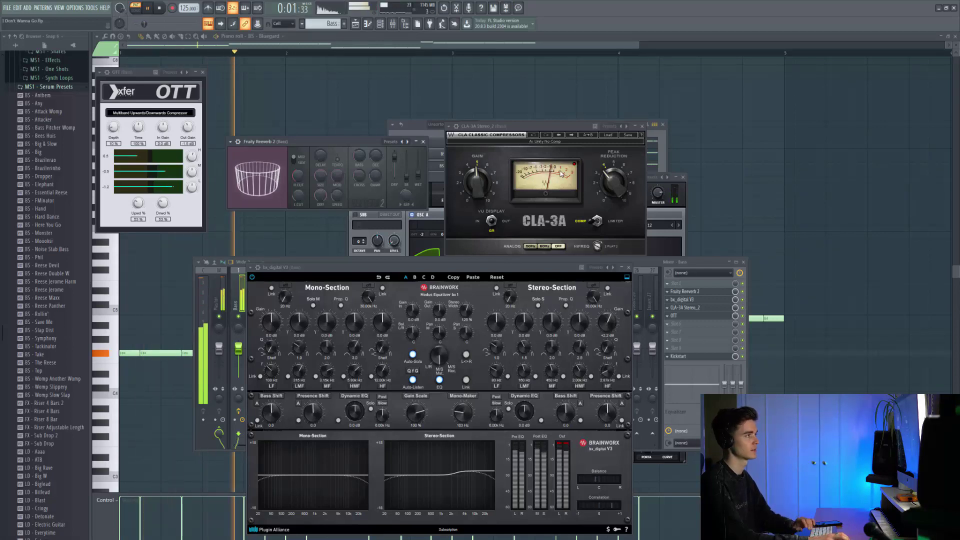
key("space")
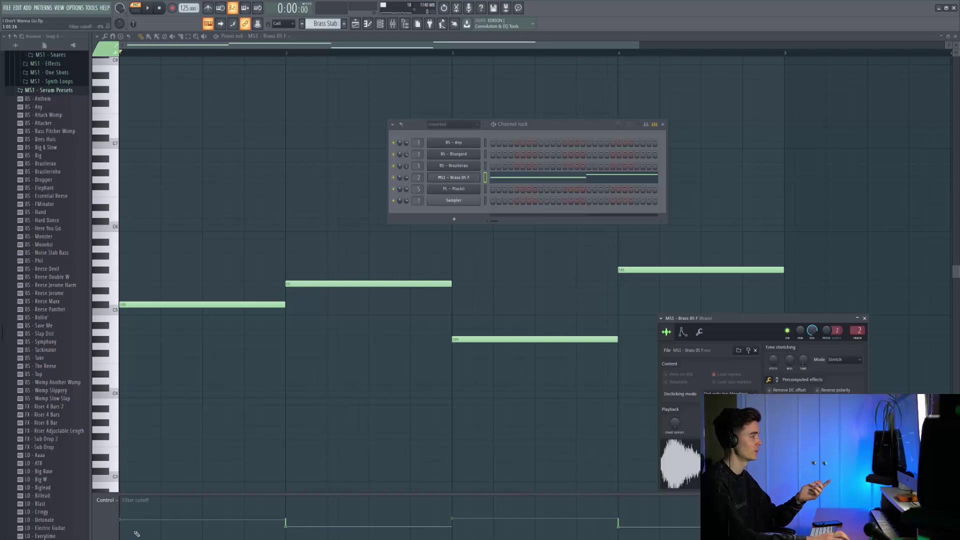
- Keep Filter cutoff as the control-lane parameter and play the Brass Stab pattern
left_click(143, 502)
left_click(209, 509)
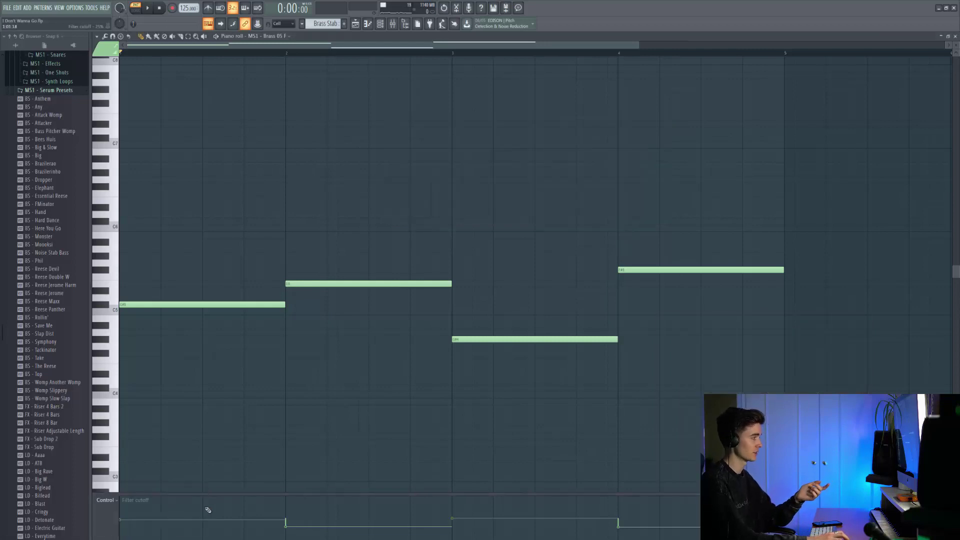
key("space")
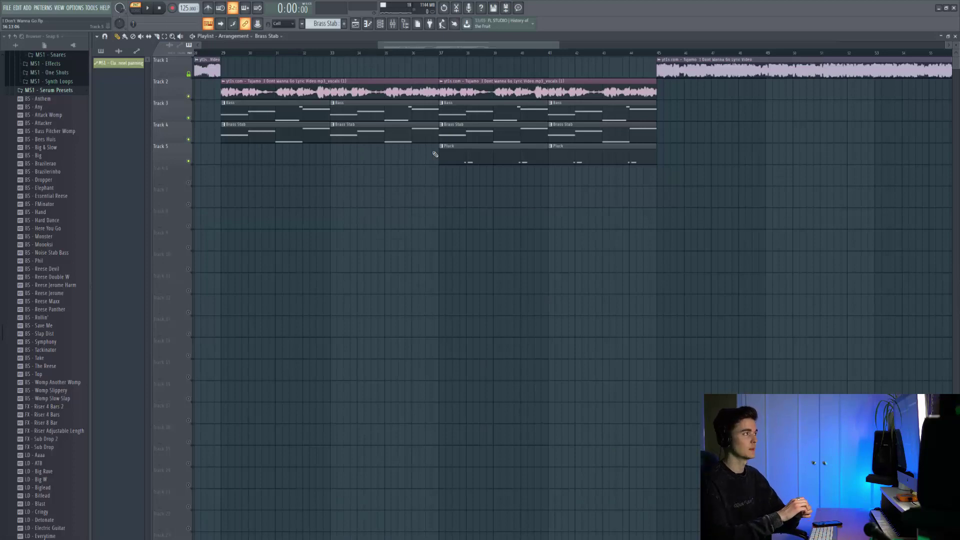
double_click(475, 151)
key("space")
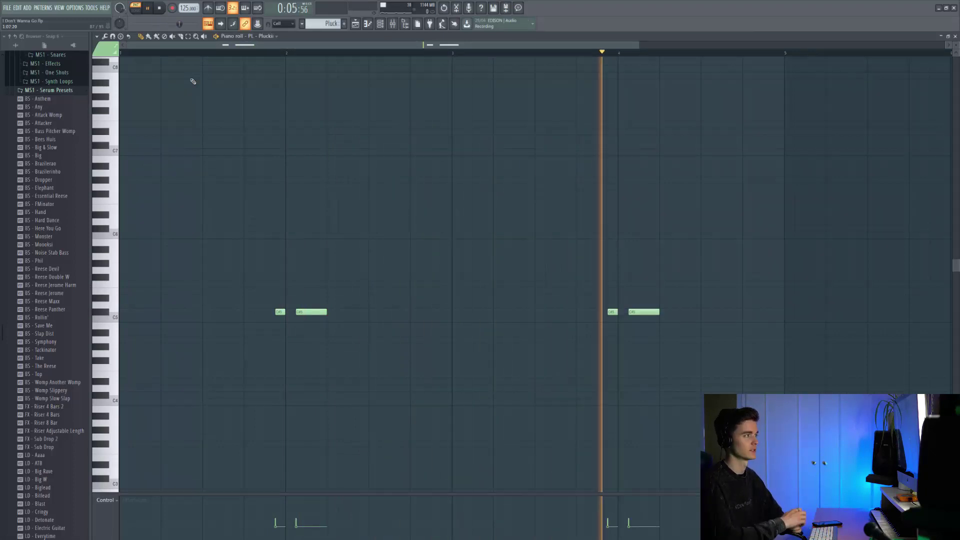
key("space")
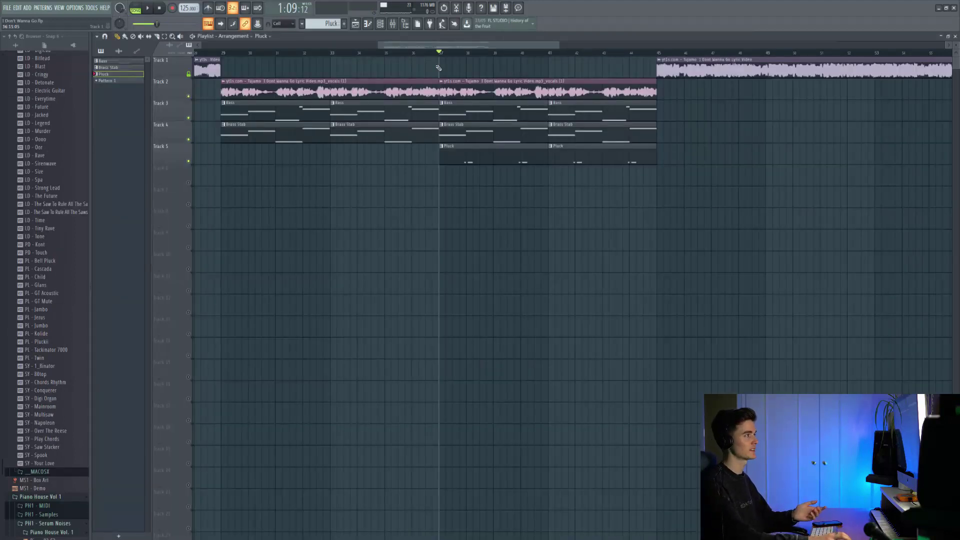
key("space")
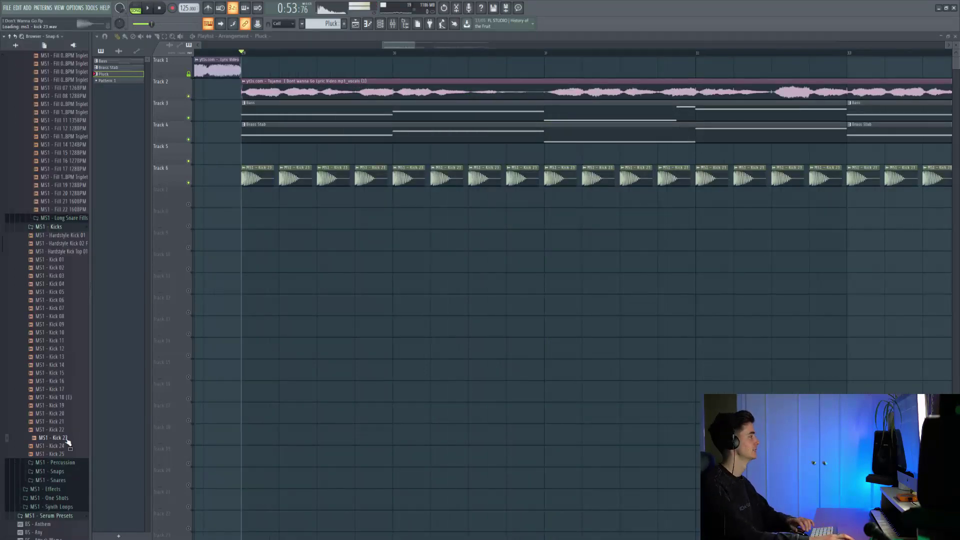
- Play the new Kick 23 hits with the arrangement, stopping back at bar 29
key("space")
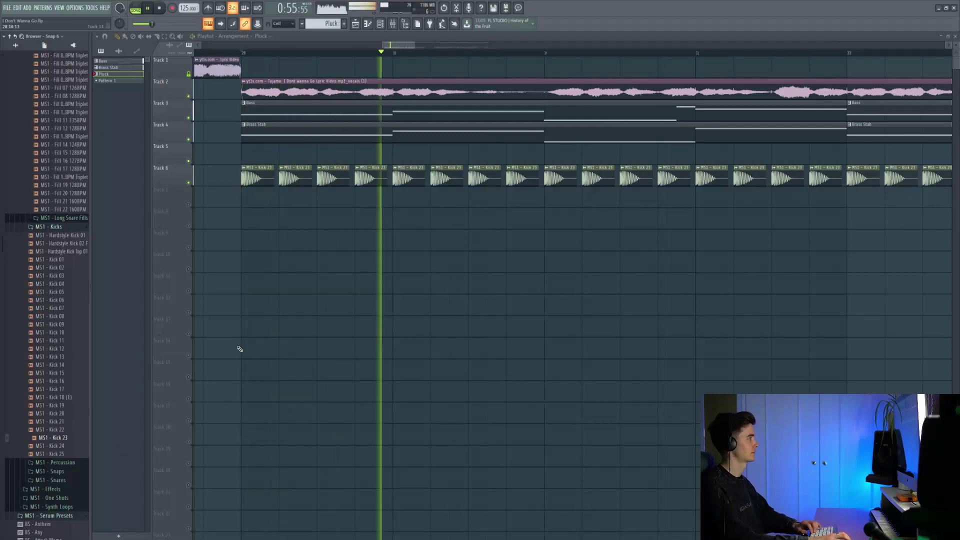
key("space")
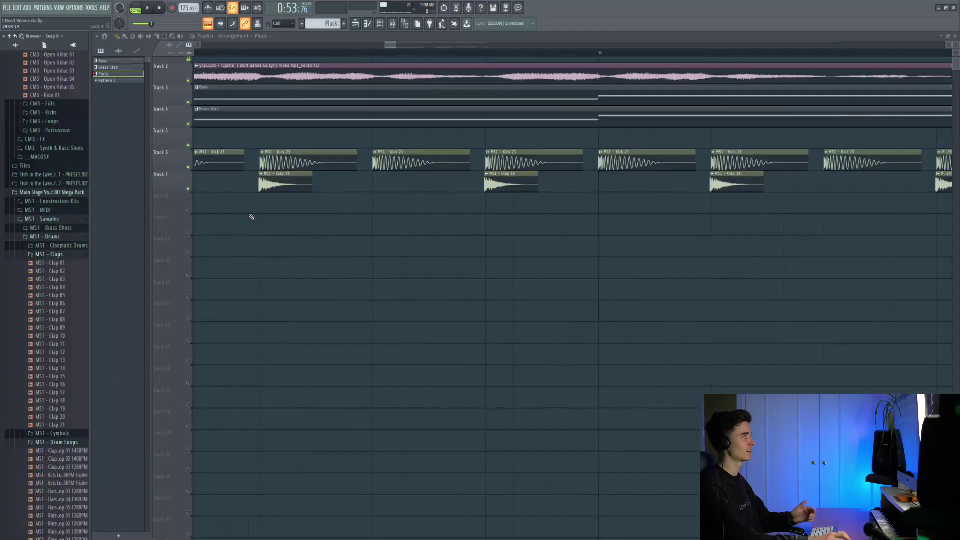
- Play the arrangement from the song start, then audition the drop from bar 32
scroll(283, 210, "left", 3)
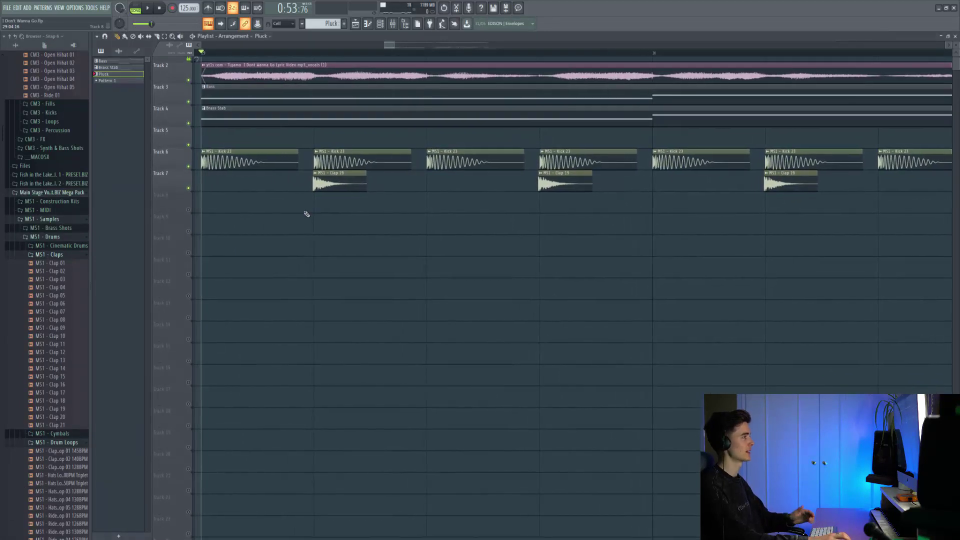
key("space")
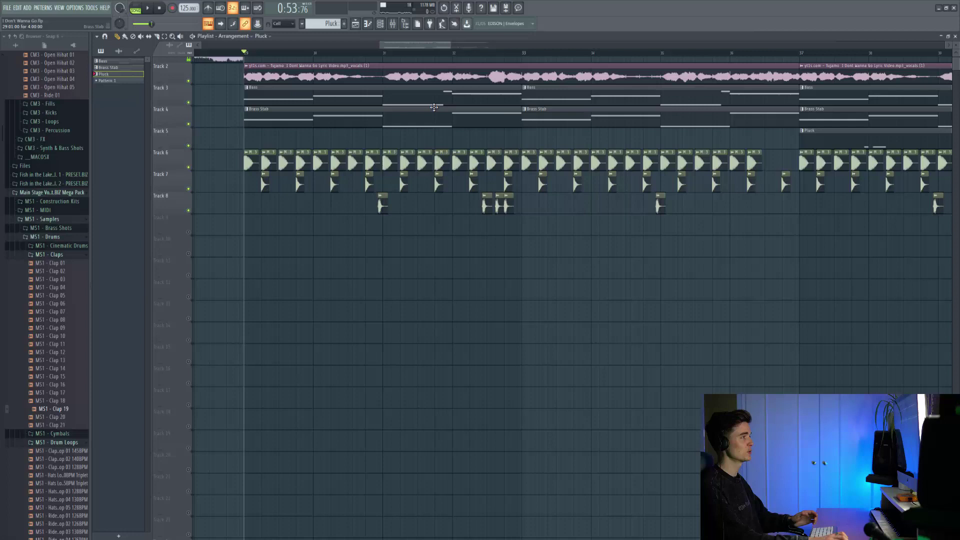
scroll(469, 106, "up", 3)
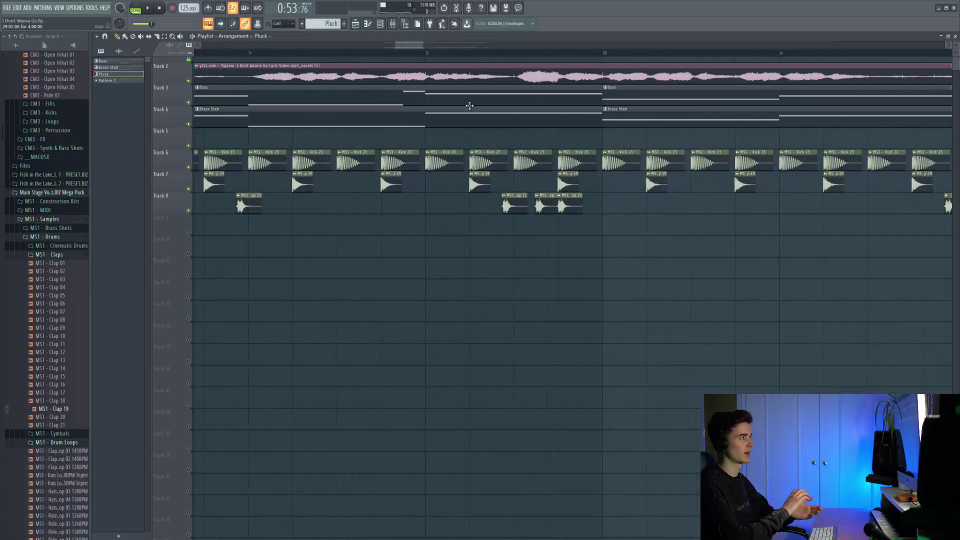
left_click(427, 53)
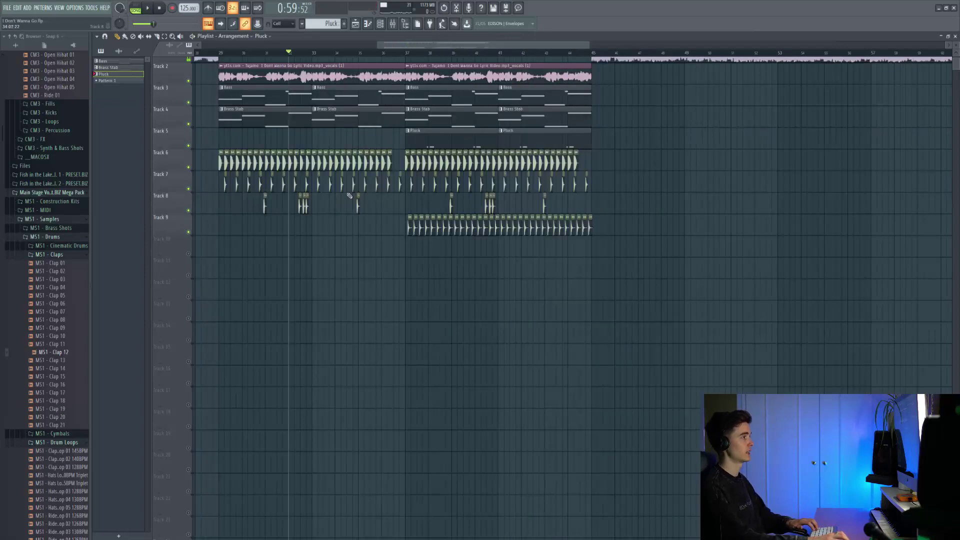
scroll(407, 198, "up", 5)
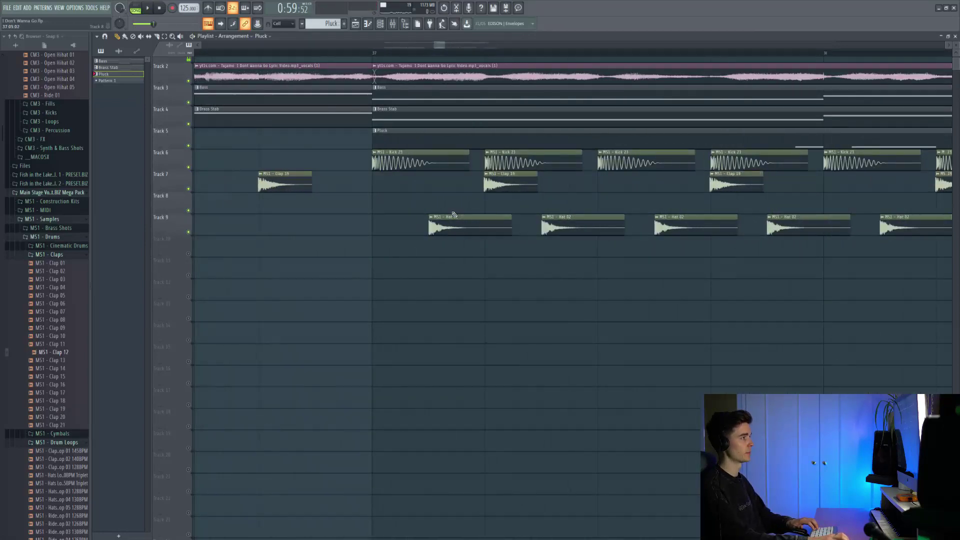
- Inspect the Hat 02 channel settings, then play back the hi-hat layers
double_click(463, 220)
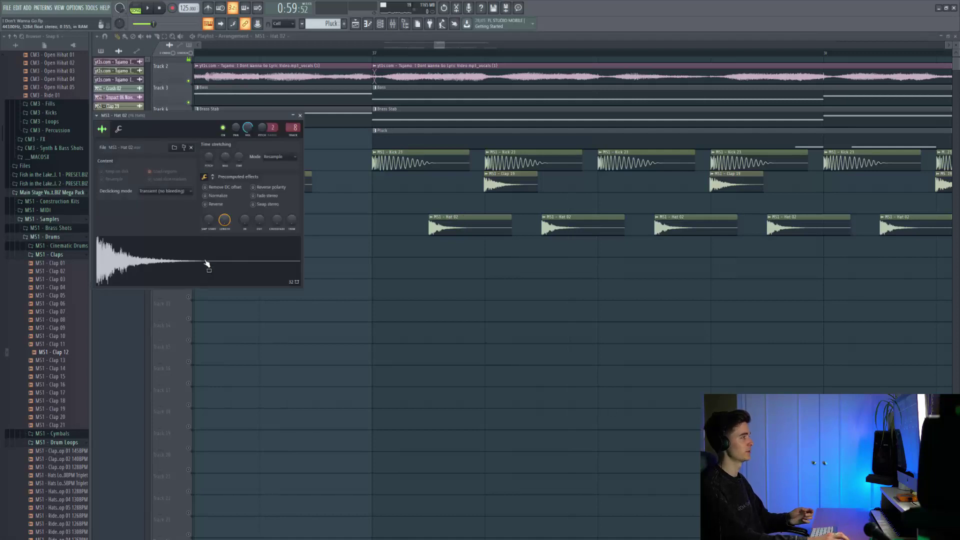
key("Escape")
key("space")
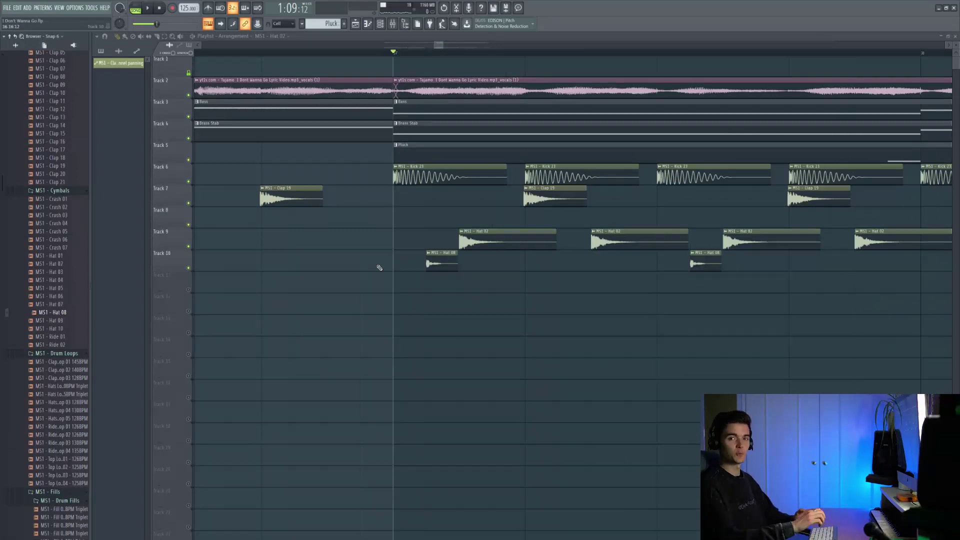
key("space")
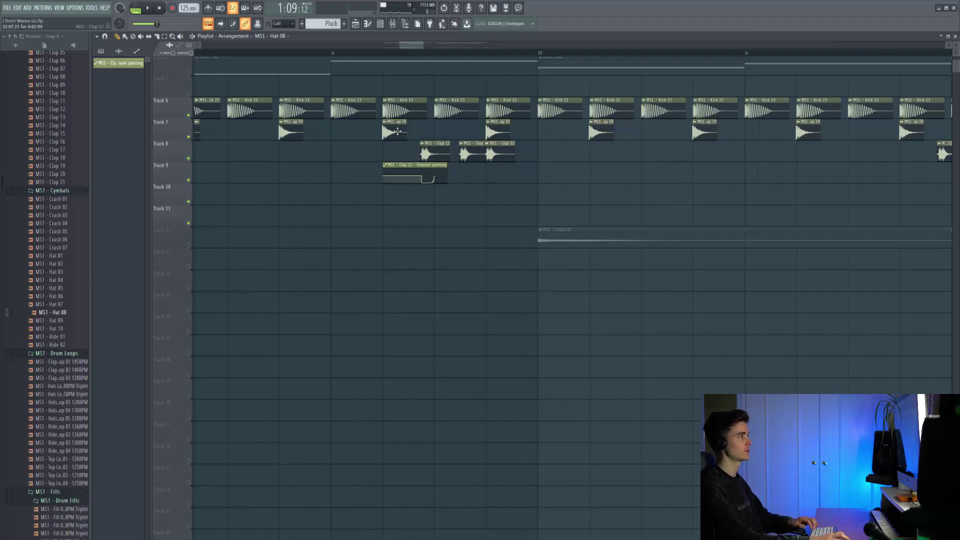
- Nudge the playback start later, audition the claps, then play the drop from bar 29
left_click_drag(371, 52, 384, 51)
scroll(438, 98, "up", 2)
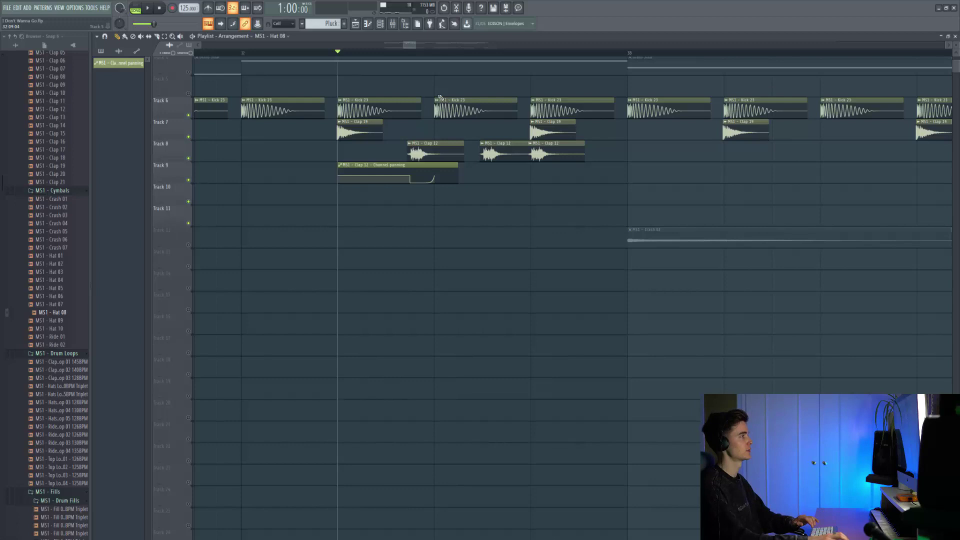
key("space")
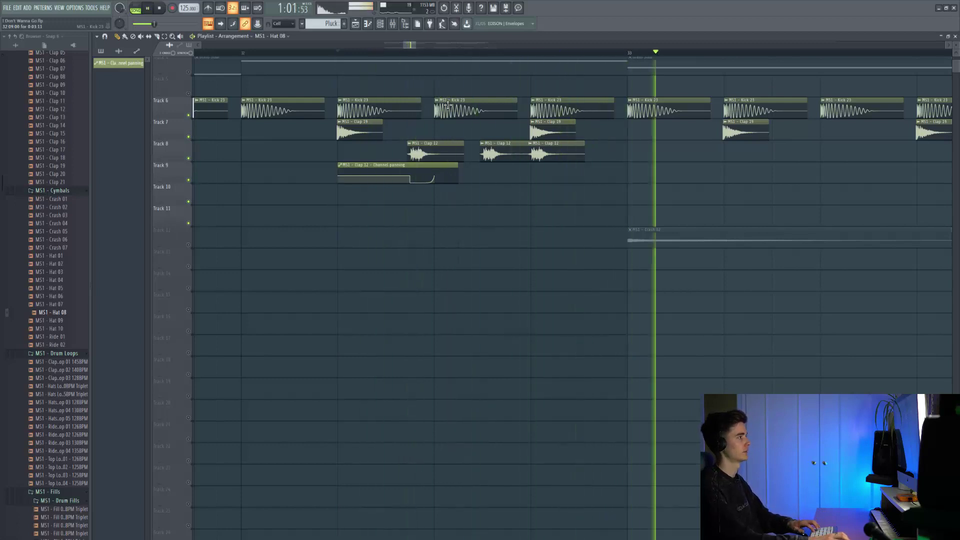
key("space")
scroll(448, 102, "down", 5)
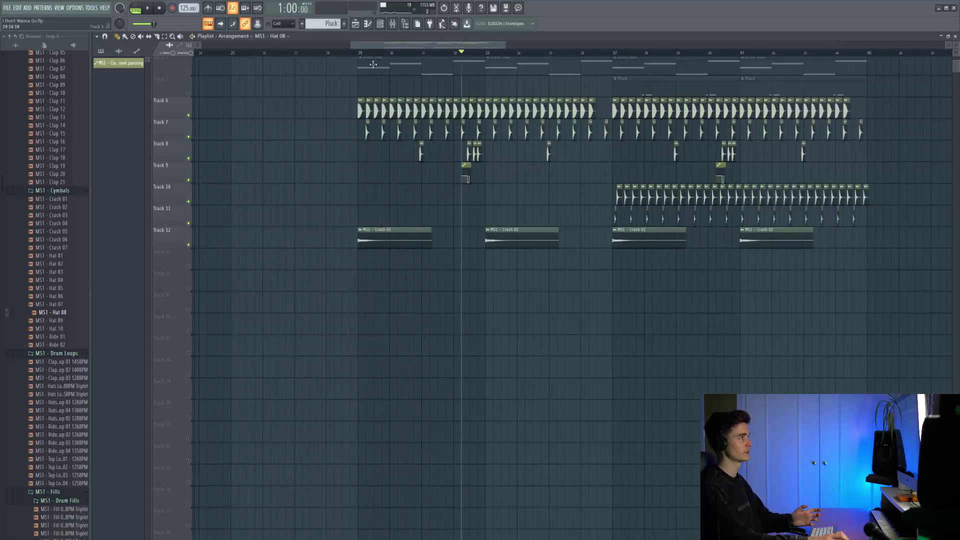
left_click(359, 52)
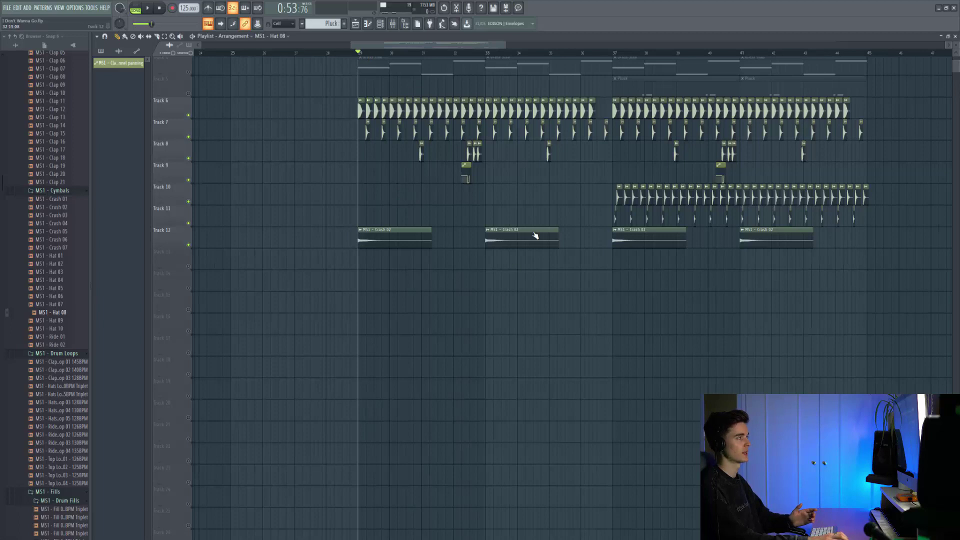
key("space")
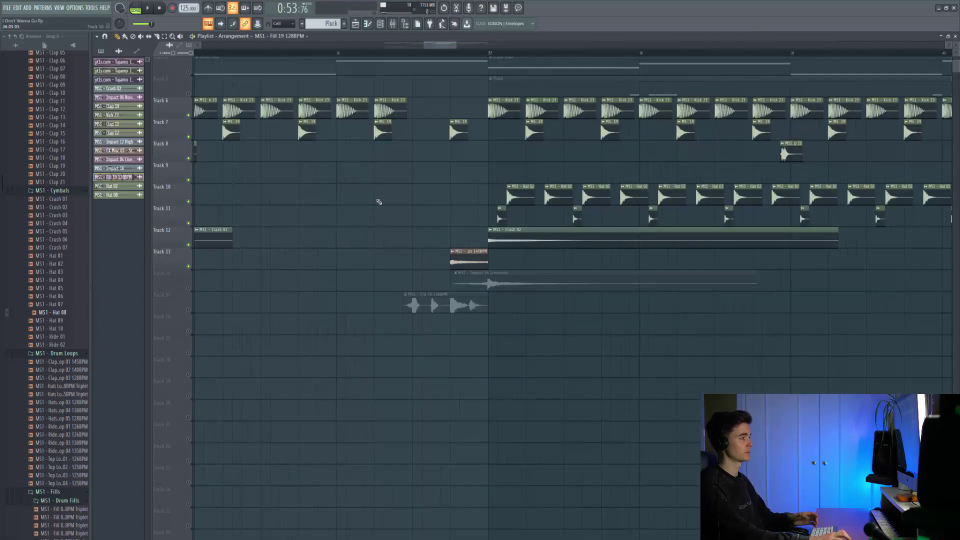
- Unmute the cinematic impact on Track 14 and the Fill 19 drum fill on Track 15
left_click(189, 288)
left_click(189, 310)
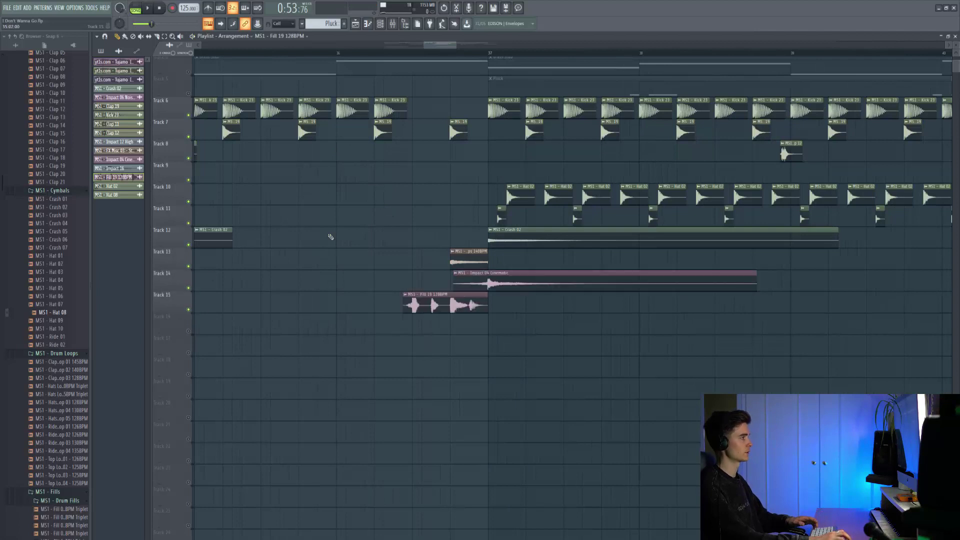
scroll(480, 292, "up", 2)
- Play the build-up from just before the drum fill into the drop, twice
left_click(332, 53)
key("space")
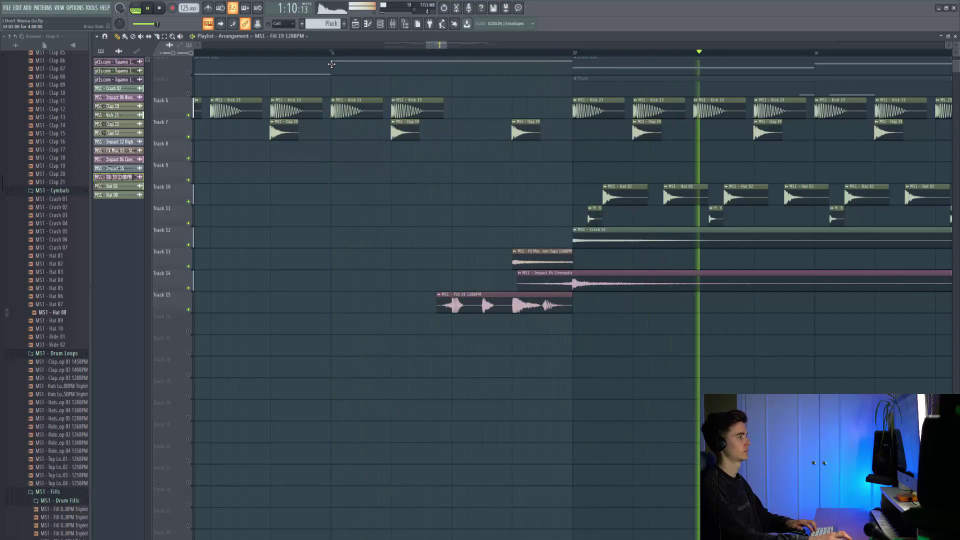
key("space")
scroll(67, 243, "down", 10)
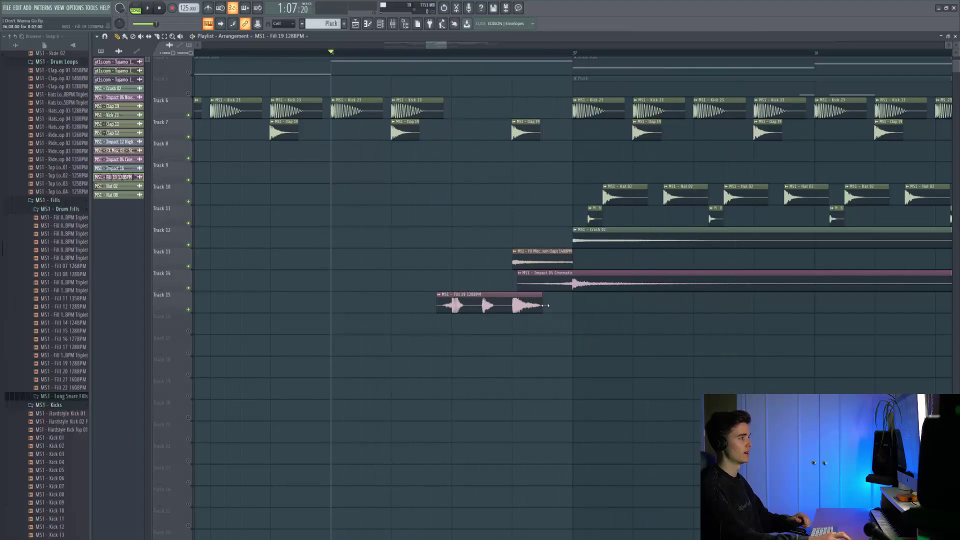
scroll(565, 288, "up", 1)
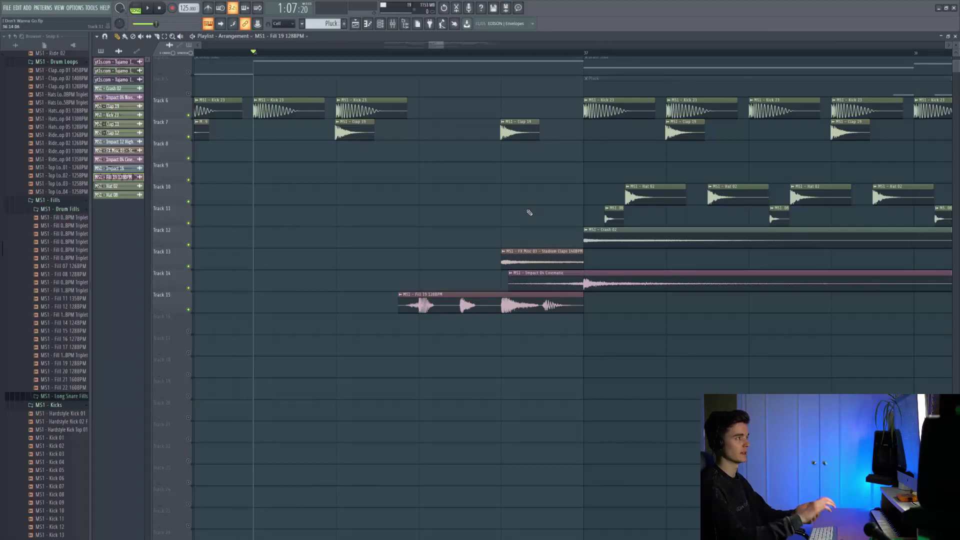
key("space")
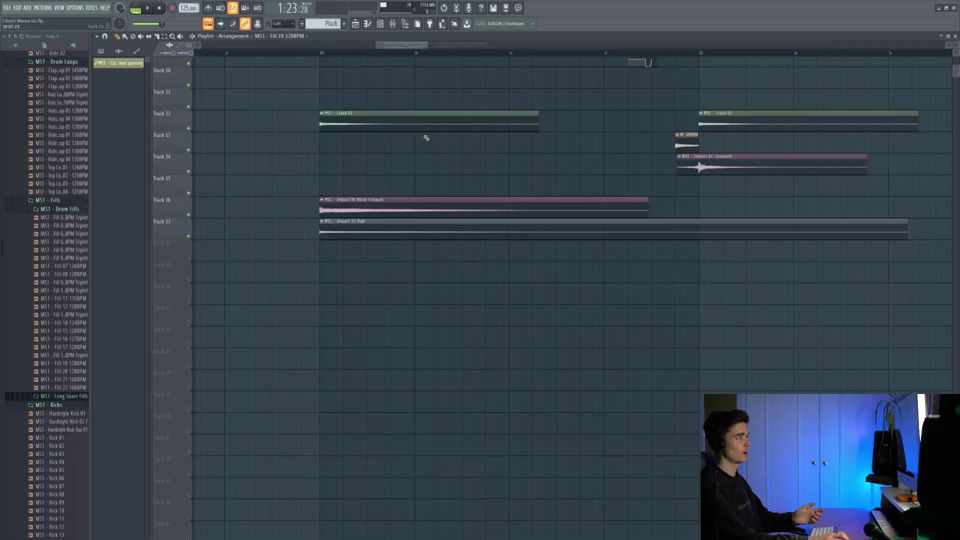
scroll(426, 137, "up", 5)
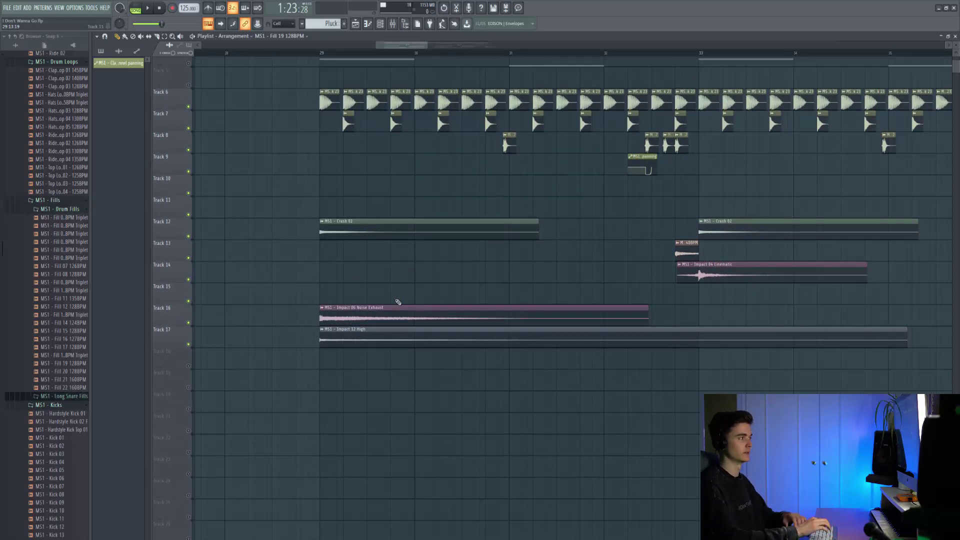
- Play the drop hearing only the crash and impact FX on Tracks 12, 16 and 17
key("space")
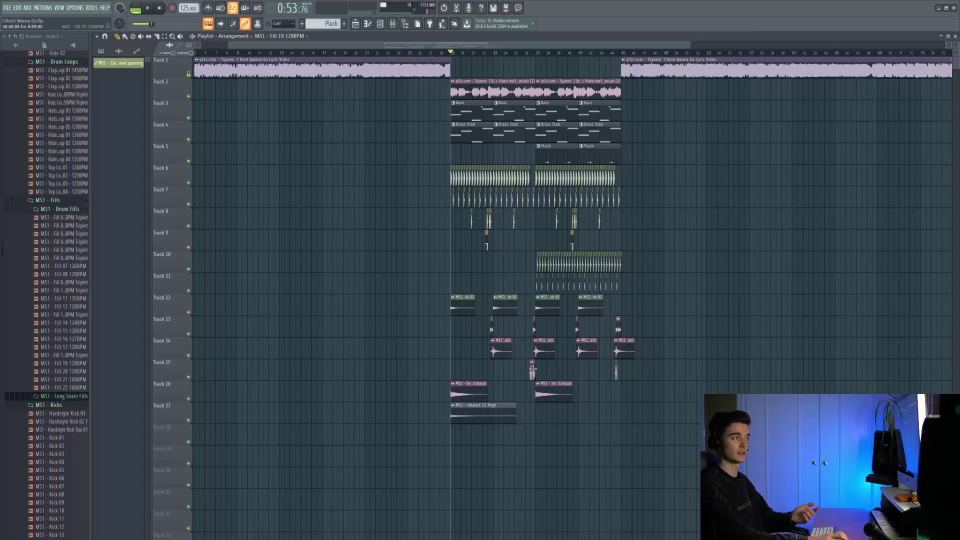
left_click_drag(370, 53, 413, 56)
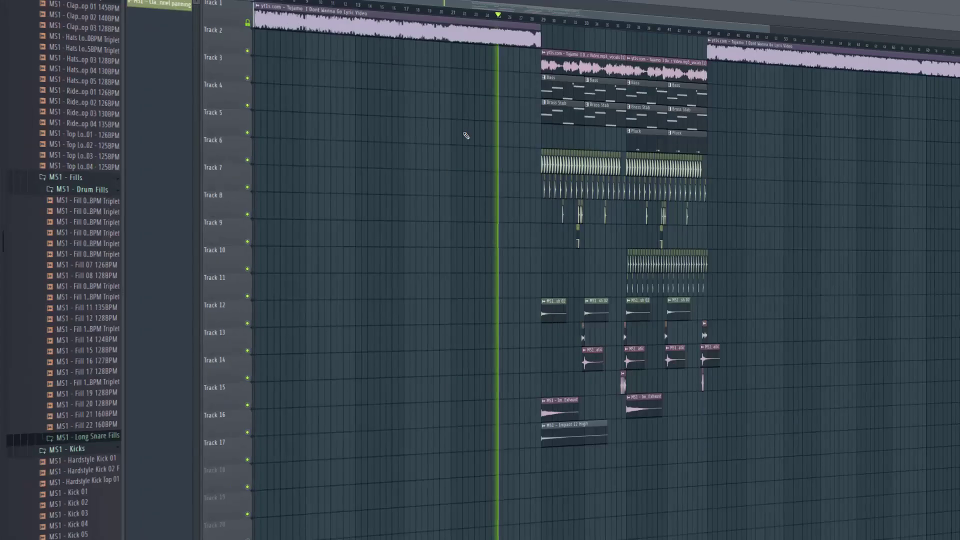
key("space")
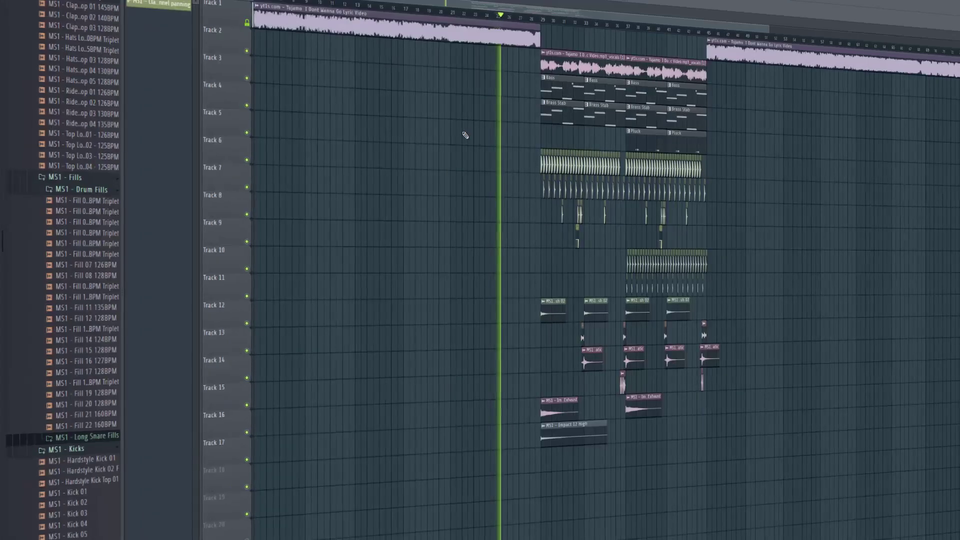